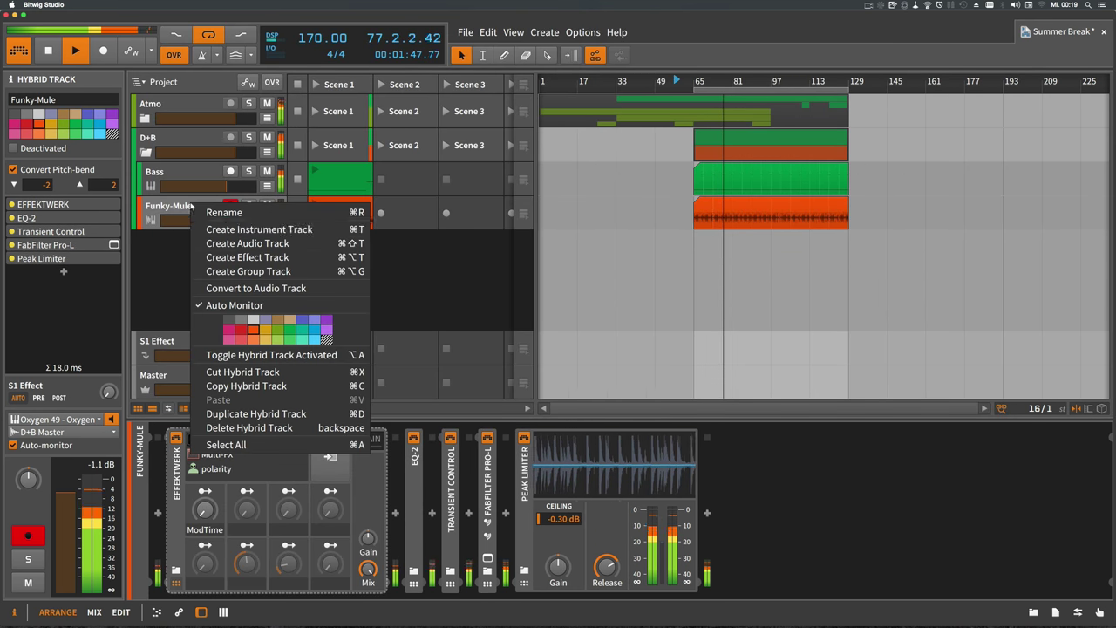
Convert the Funky-Mule track to an audio track and back to a hybrid track.
right_click(195, 211)
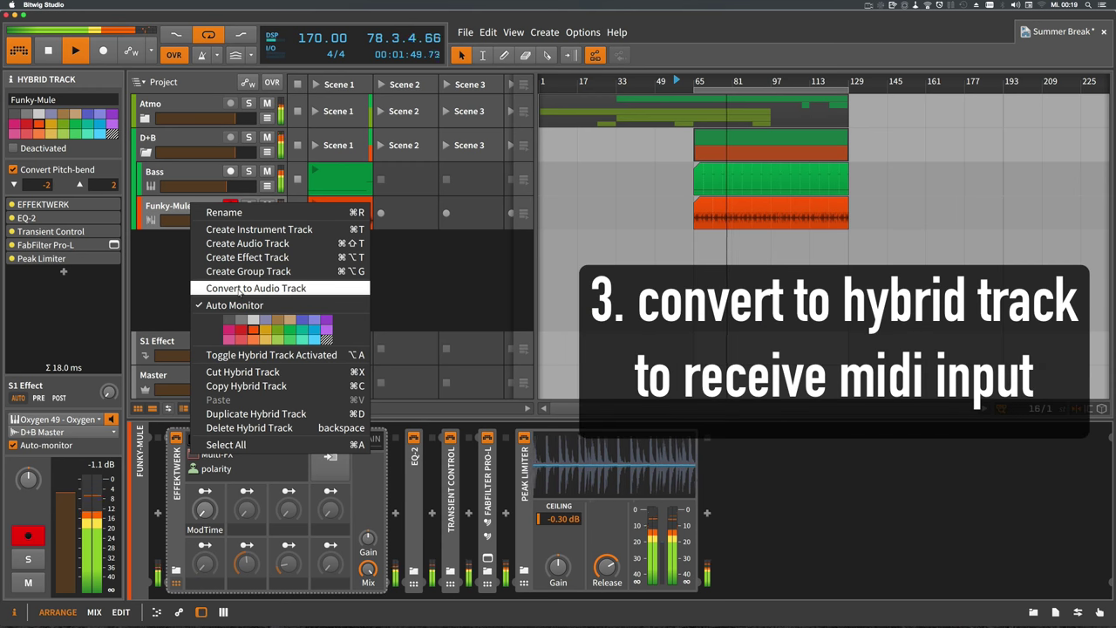
left_click(238, 290)
right_click(189, 207)
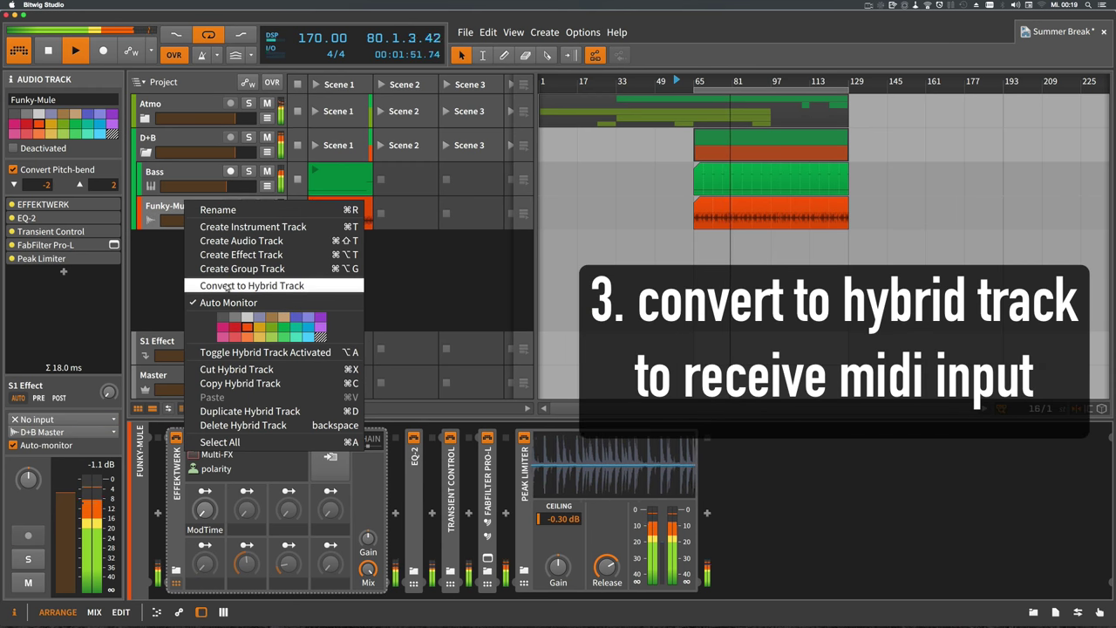
left_click(228, 287)
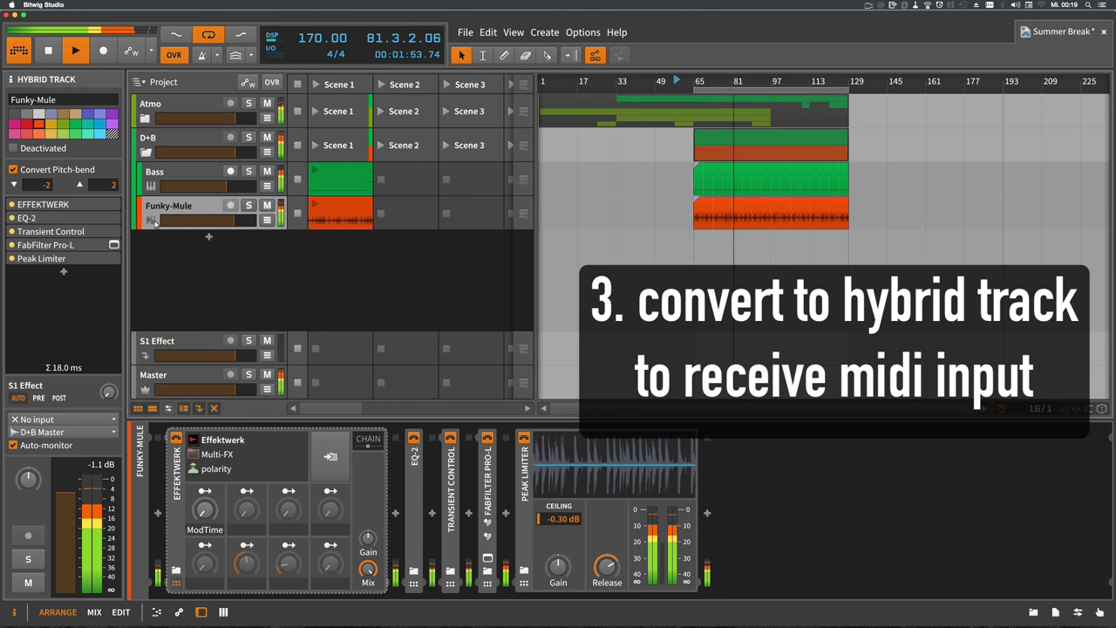
Set the Funky-Mule track's note input to All ins and arm the track for recording.
left_click(52, 420)
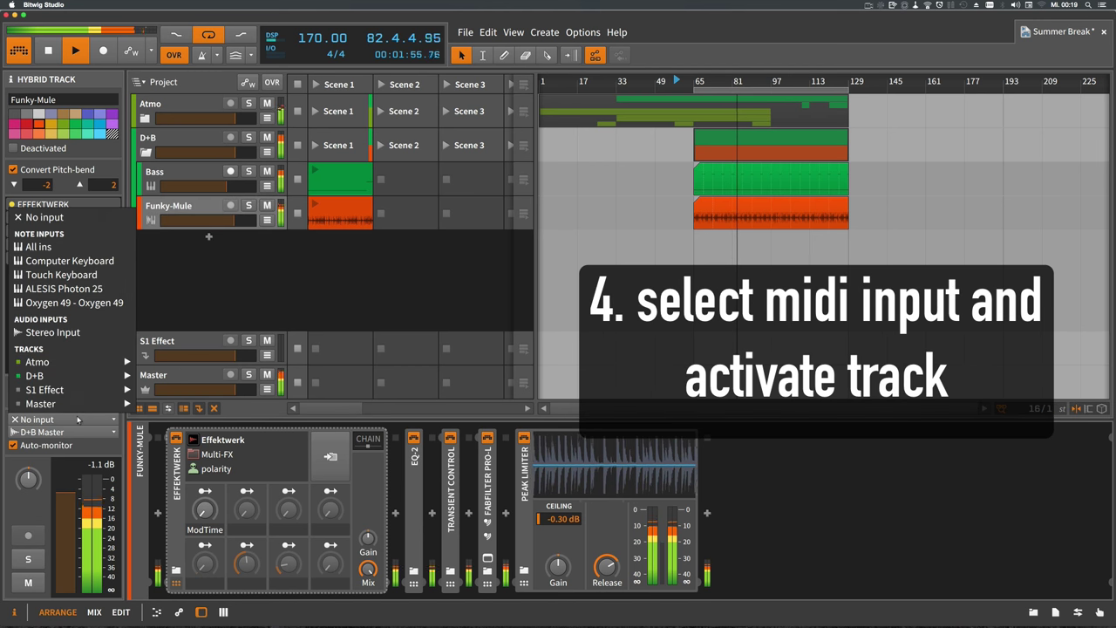
left_click(76, 248)
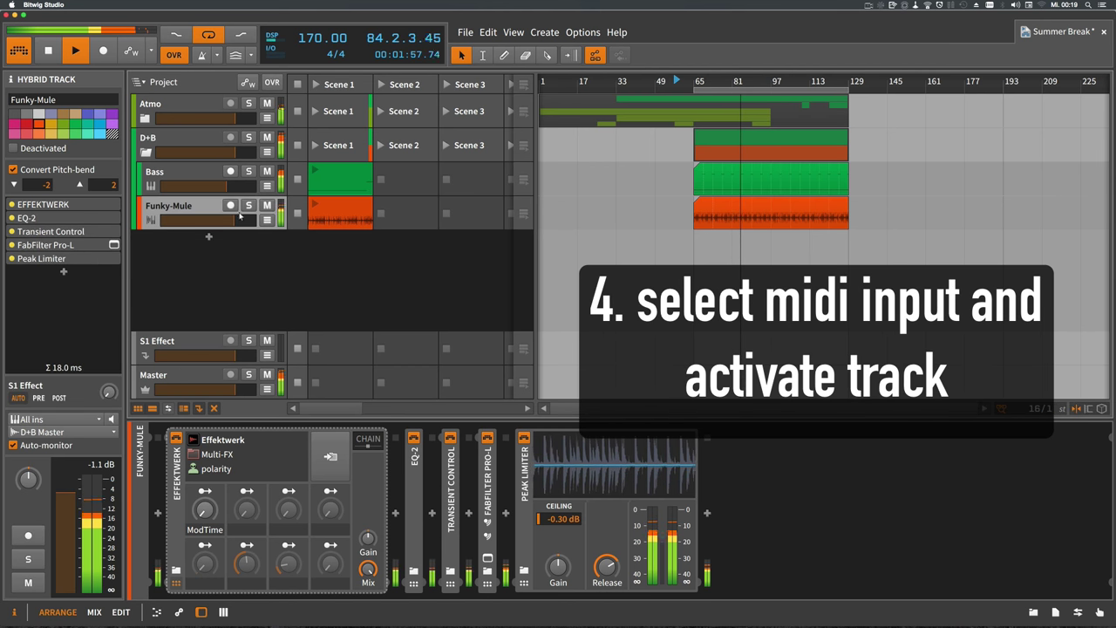
left_click(230, 205)
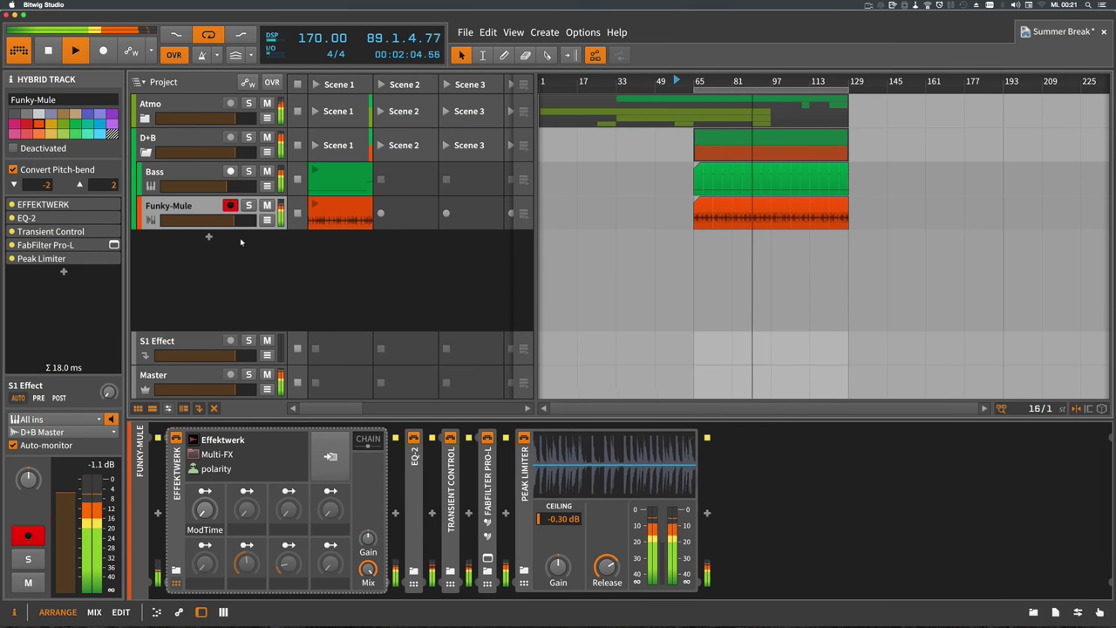
Insert an Arpeggiator device before Effektwerk in the Funky-Mule device chain.
mouse_move(207, 229)
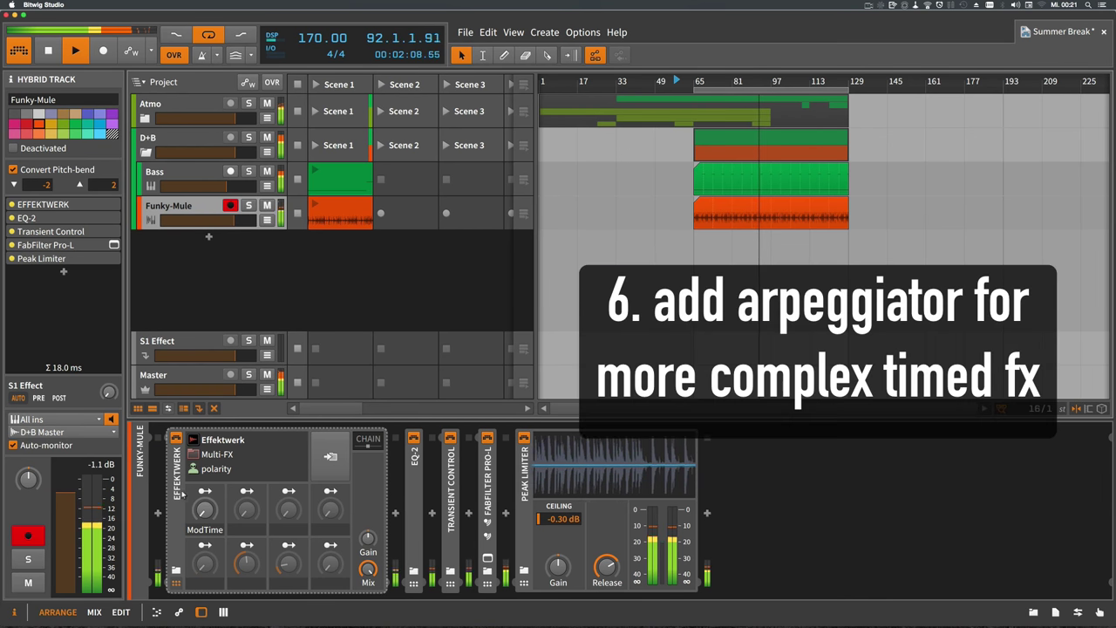
left_click(159, 514)
type("arp")
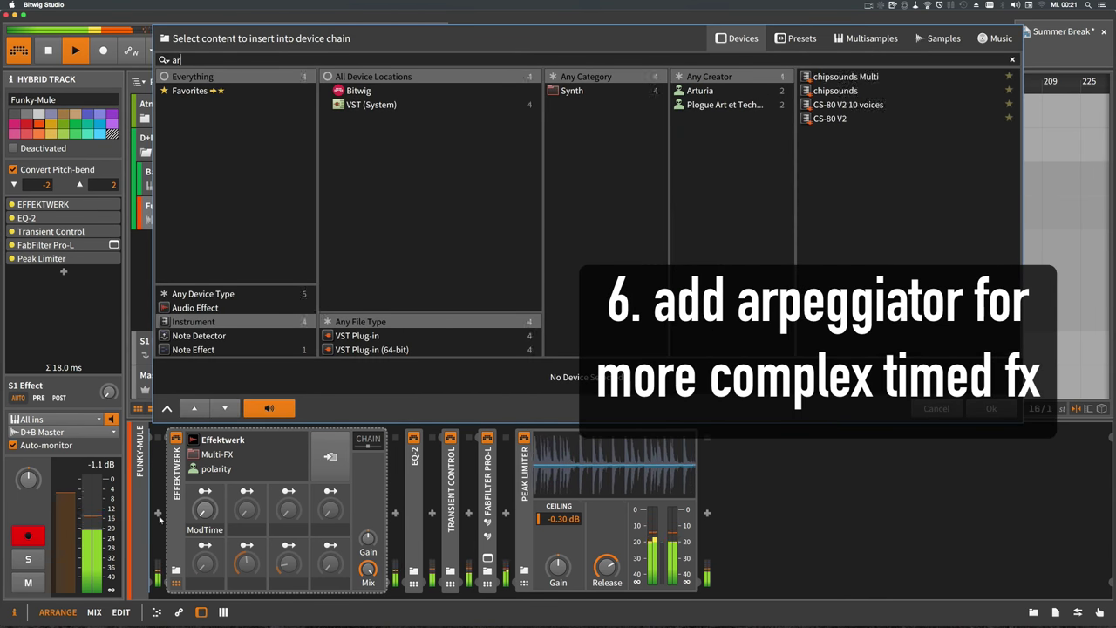
left_click(218, 308)
left_click(215, 298)
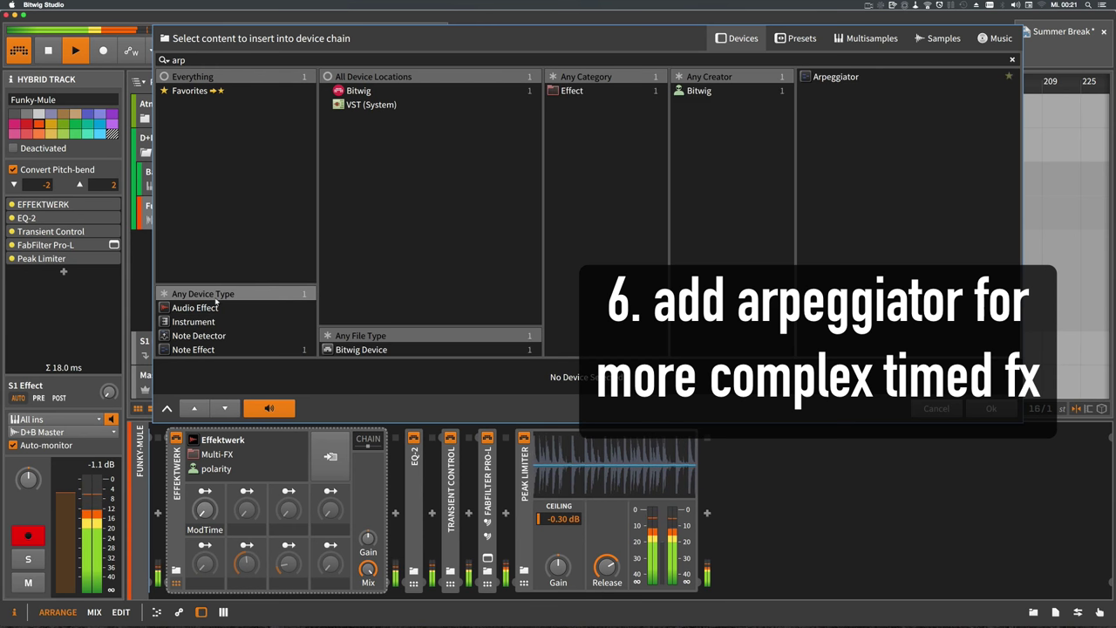
double_click(839, 78)
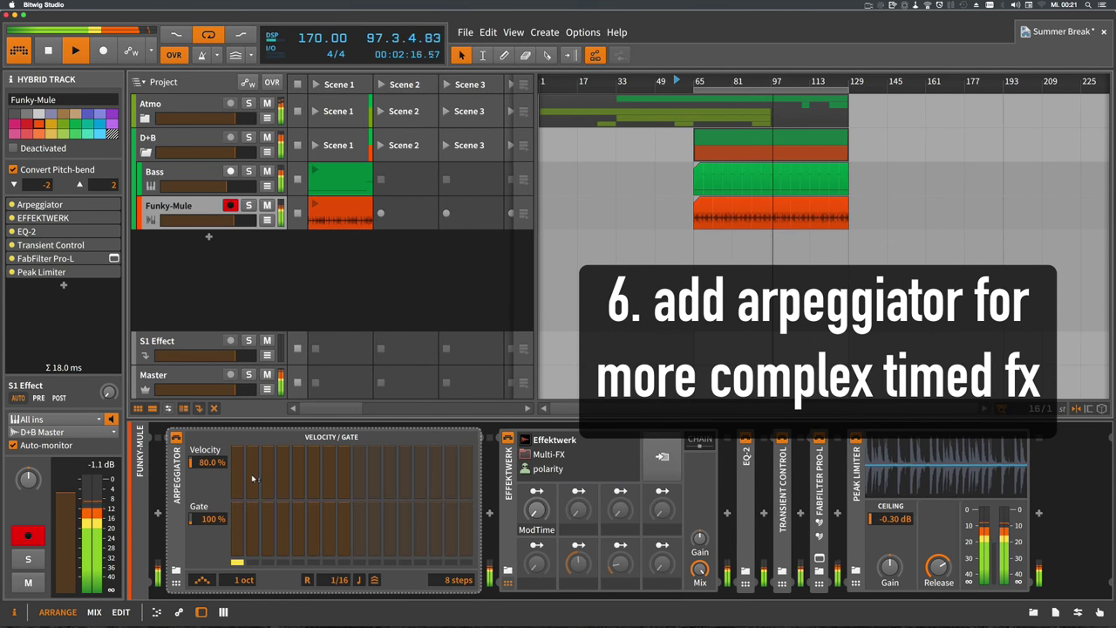
Lower the gate and velocity of the Arpeggiator's second and fourth steps to their minimum.
left_click_drag(251, 523, 253, 555)
left_click_drag(282, 510, 283, 557)
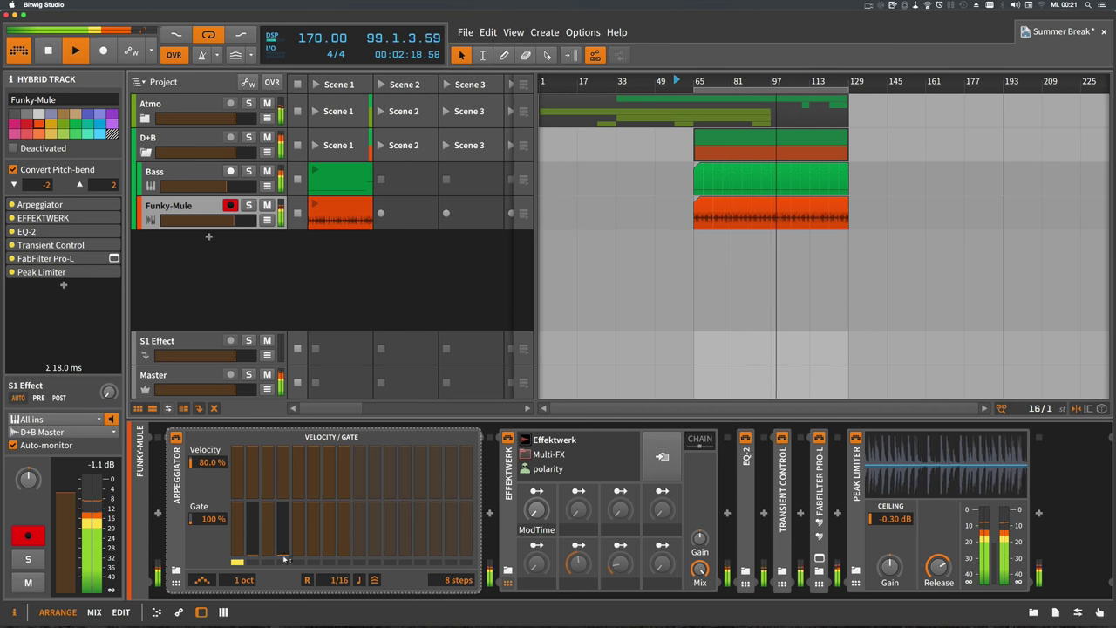
left_click_drag(255, 453, 250, 498)
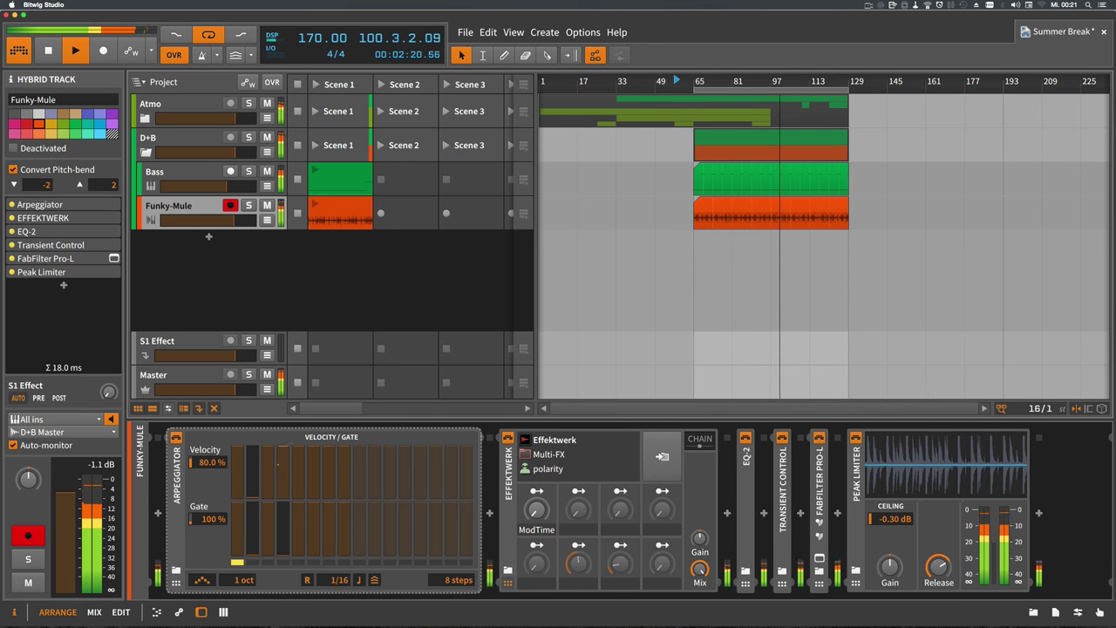
left_click_drag(279, 450, 277, 506)
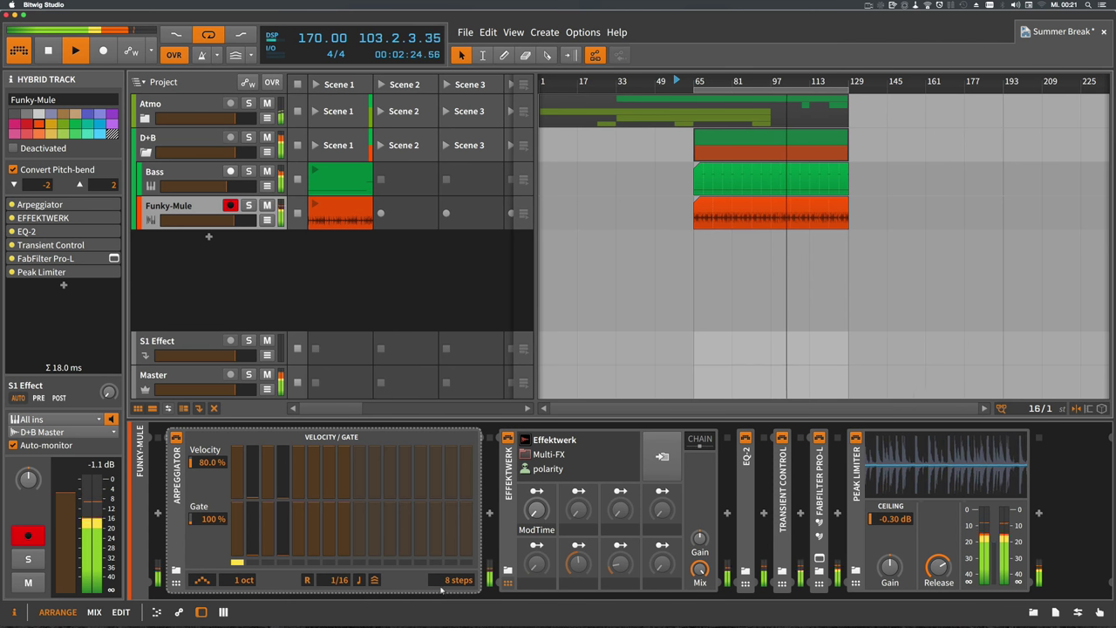
Set the Arpeggiator's pattern length to 4 steps and its rate to 1/4.
left_click_drag(448, 581, 448, 613)
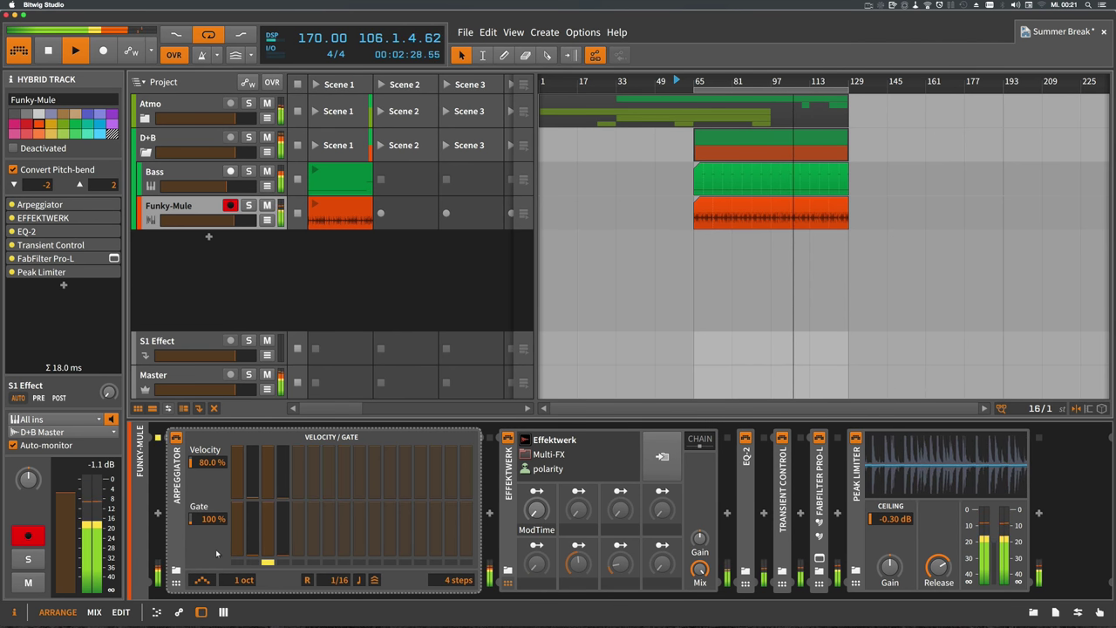
left_click_drag(339, 580, 339, 554)
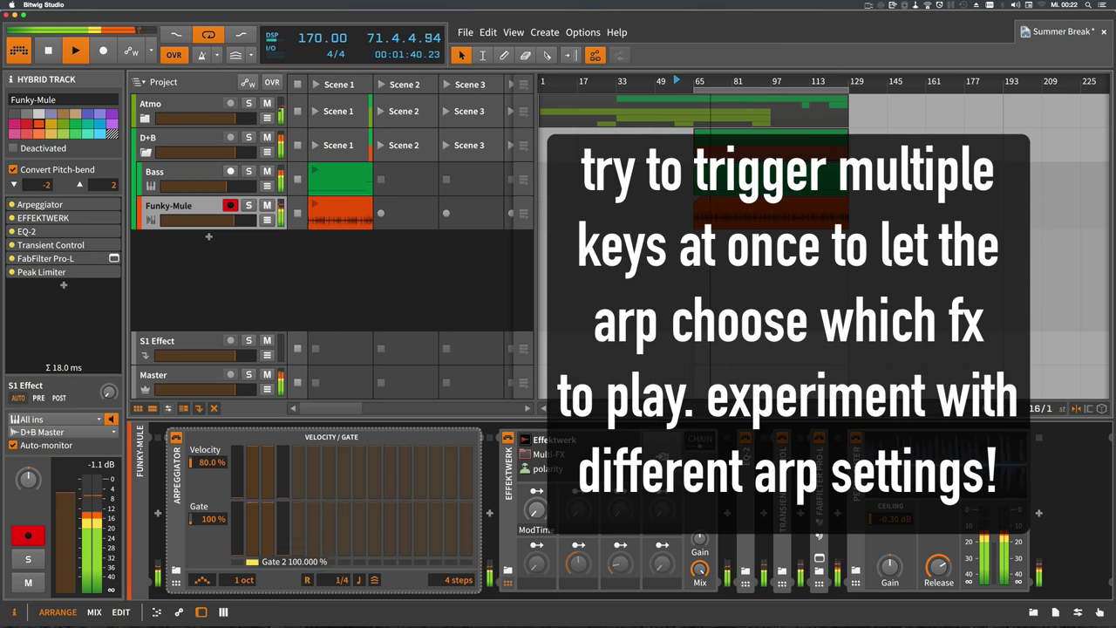
Shorten the Arpeggiator's pattern to 2 steps and set its rate to 1/2.
left_click_drag(459, 579, 458, 593)
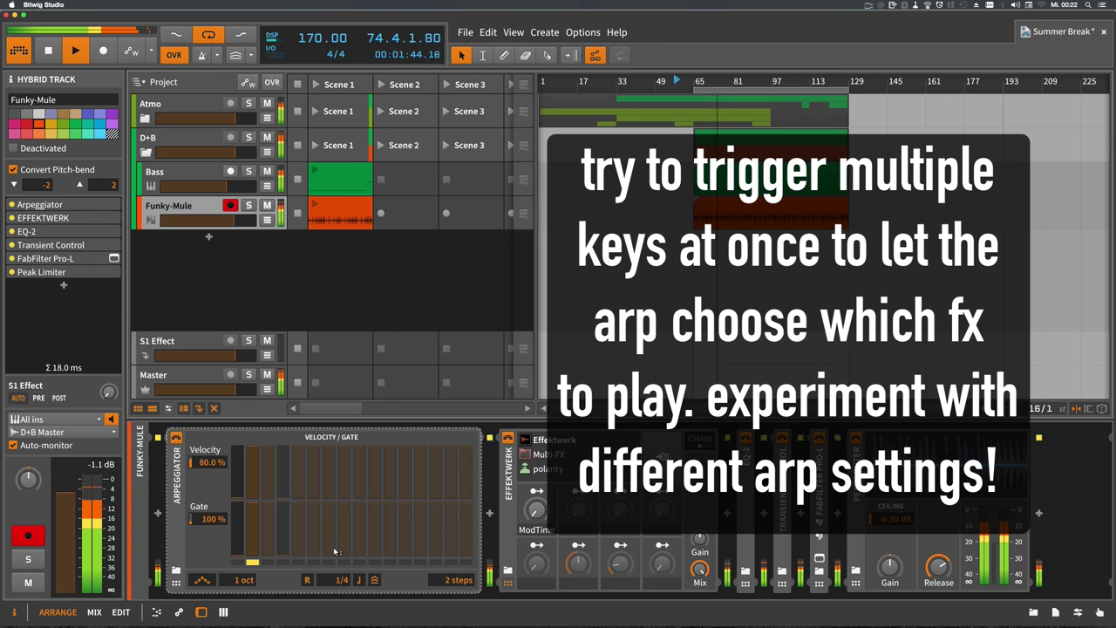
mouse_move(333, 550)
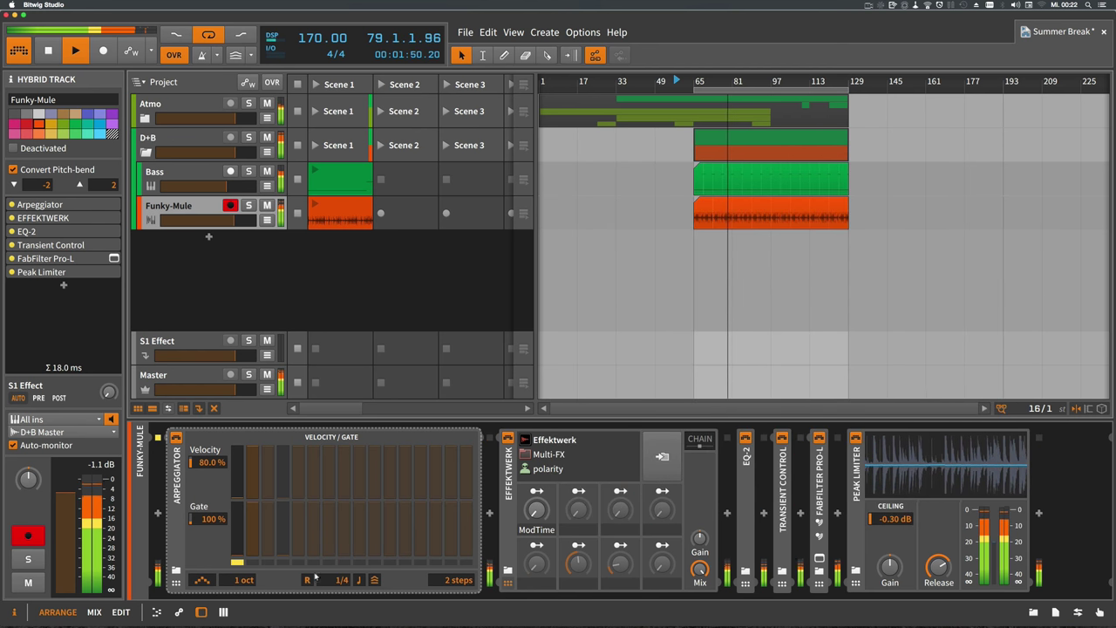
left_click_drag(340, 577, 336, 583)
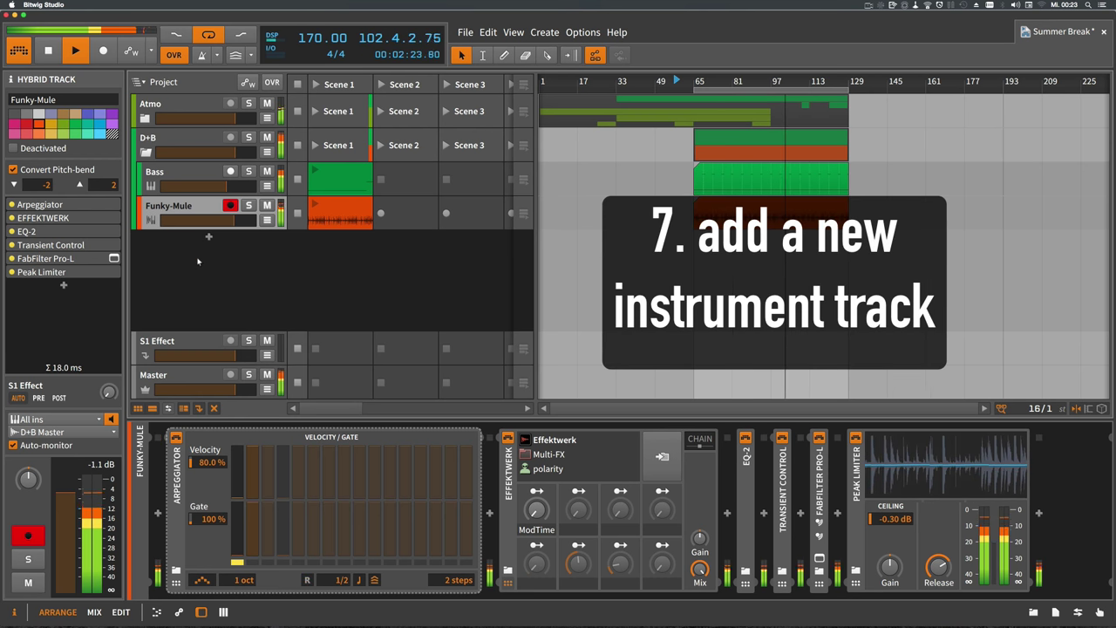
Create a new instrument track between Bass and Funky-Mule and rename it Trigger Track.
right_click(198, 261)
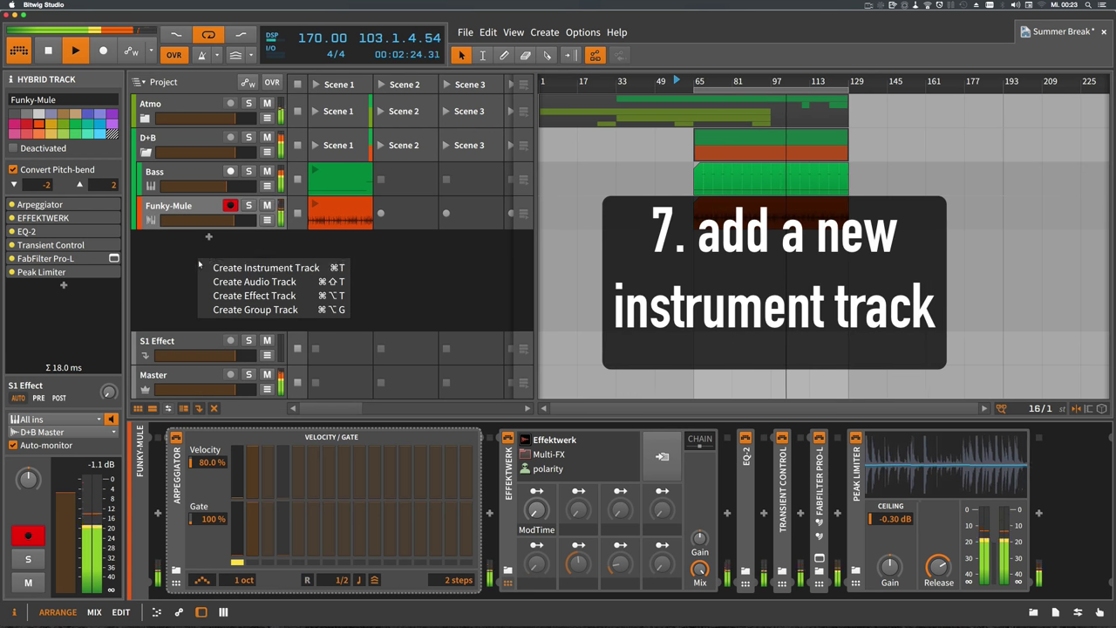
left_click(236, 268)
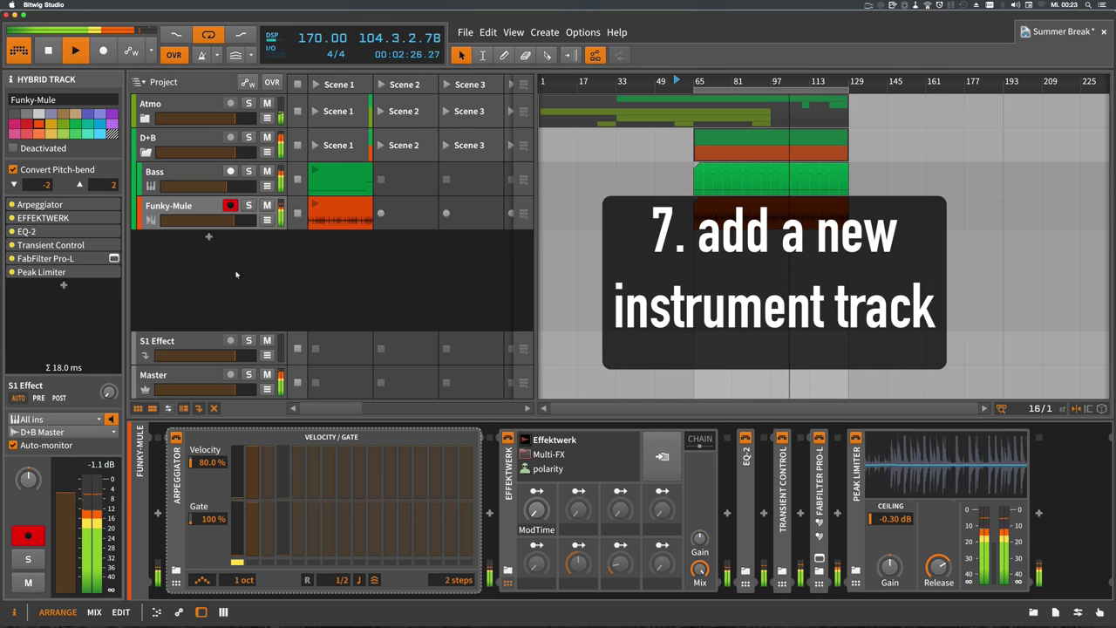
left_click_drag(194, 201, 180, 205)
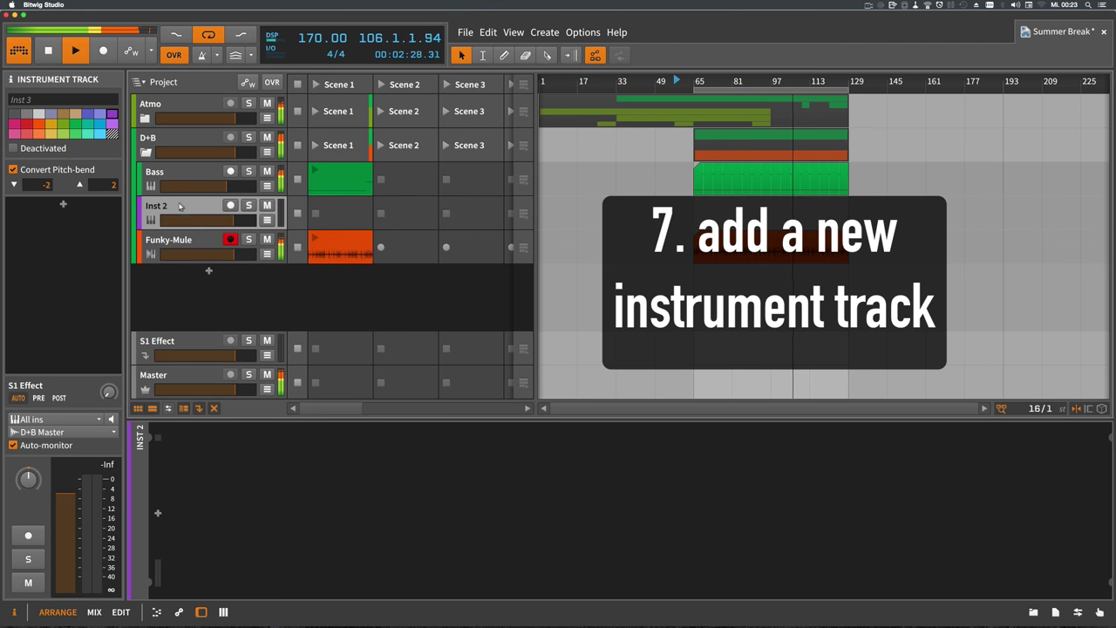
double_click(174, 206)
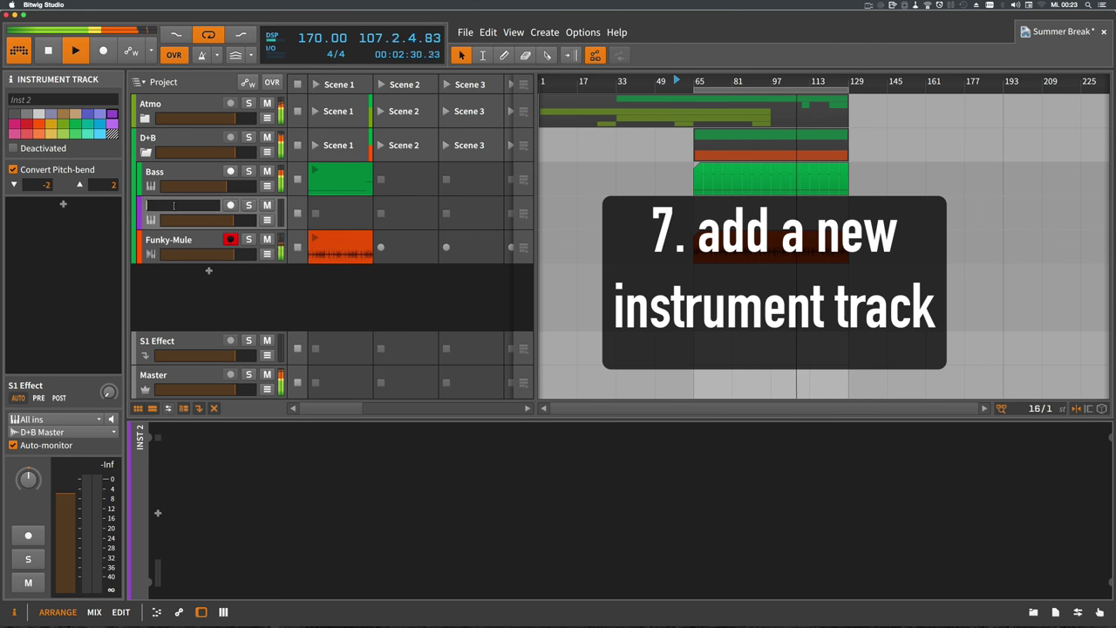
type("Trigger")
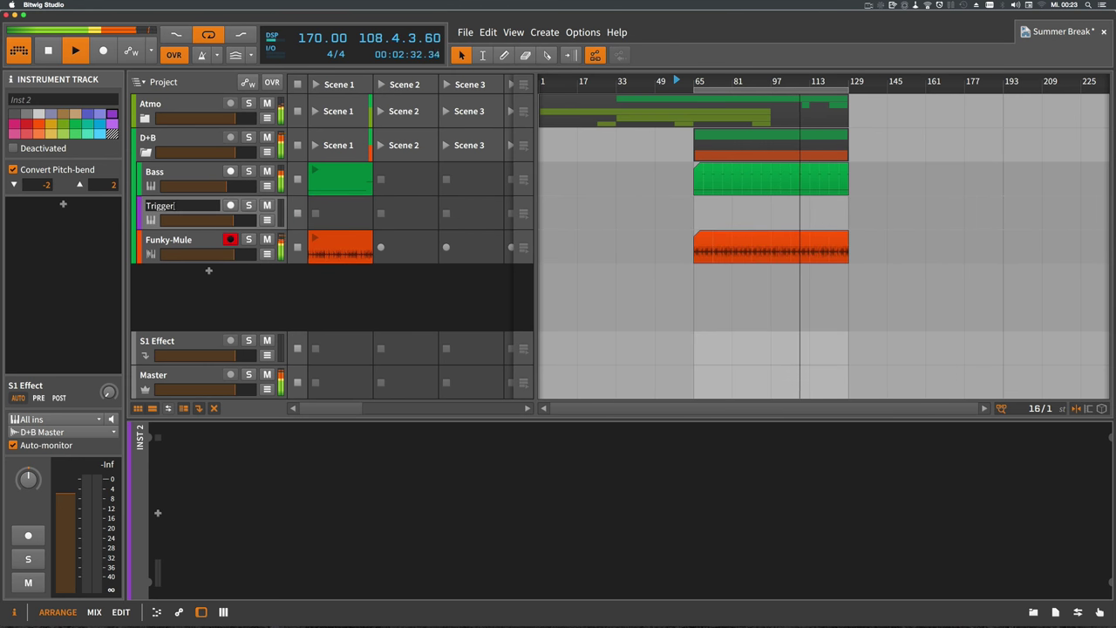
type(" Track")
key("Return")
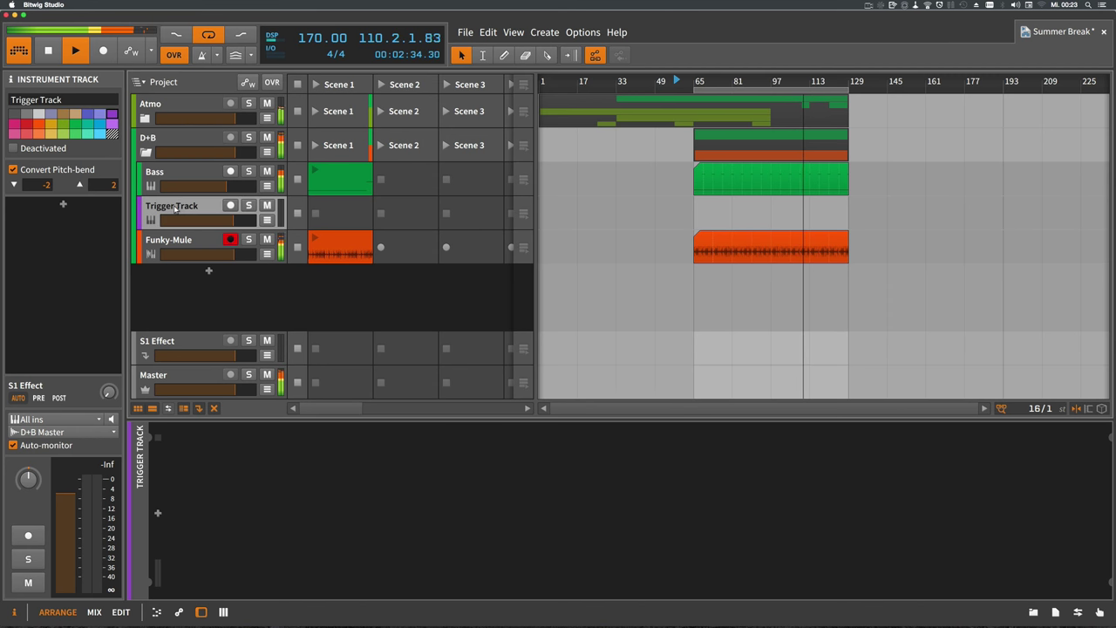
Insert a Note Receiver before the Arpeggiator on Funky-Mule and set its source to Trigger Track within the D+B group.
left_click(168, 245)
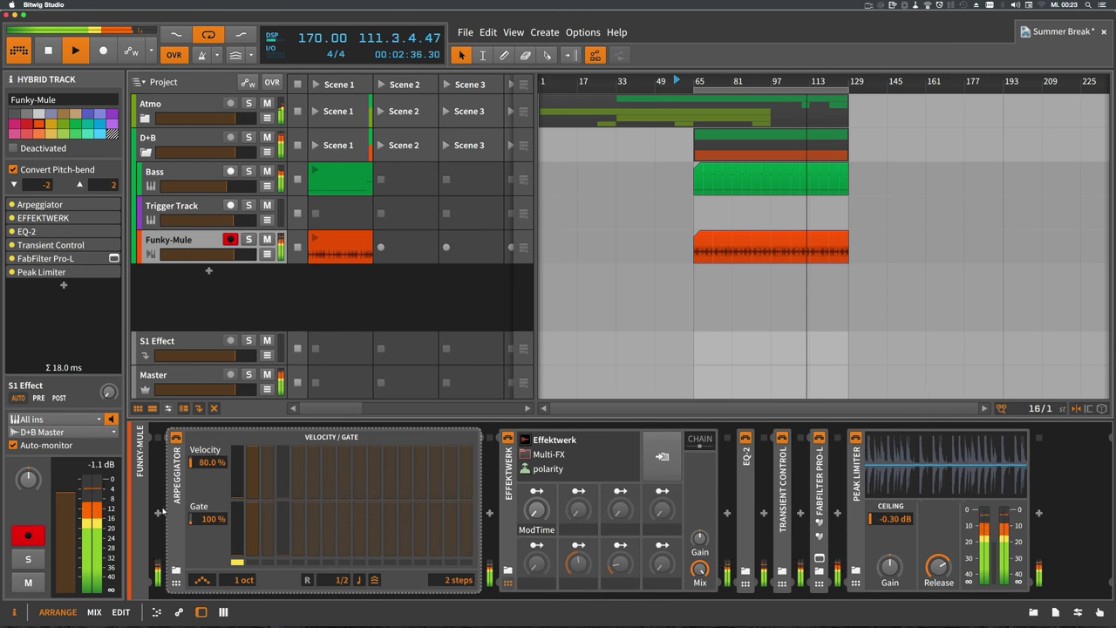
left_click(159, 513)
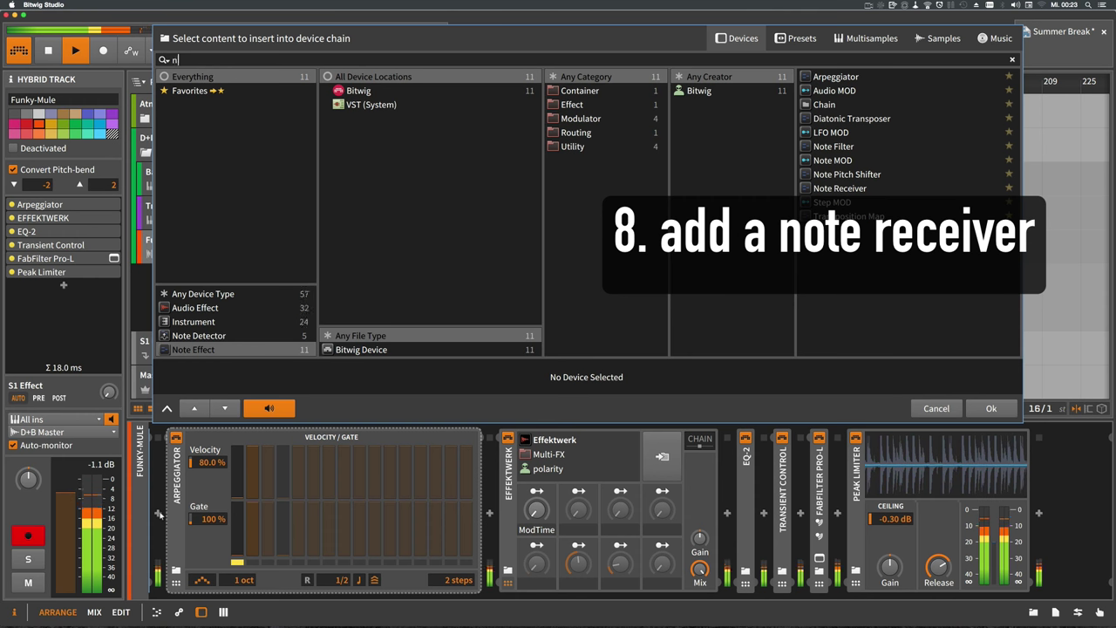
type("note")
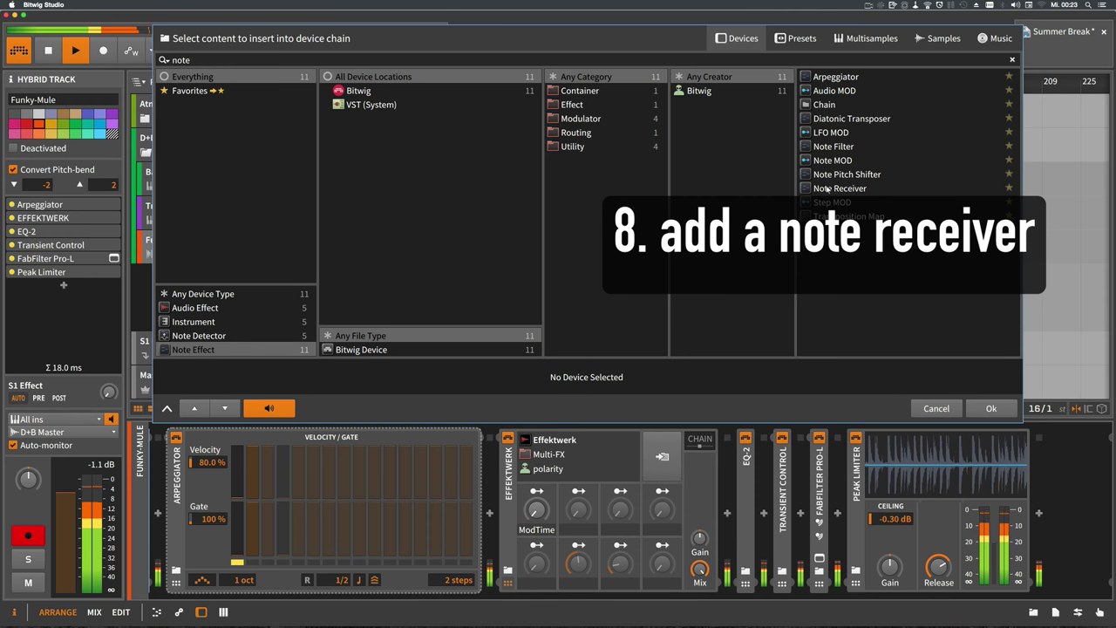
double_click(840, 188)
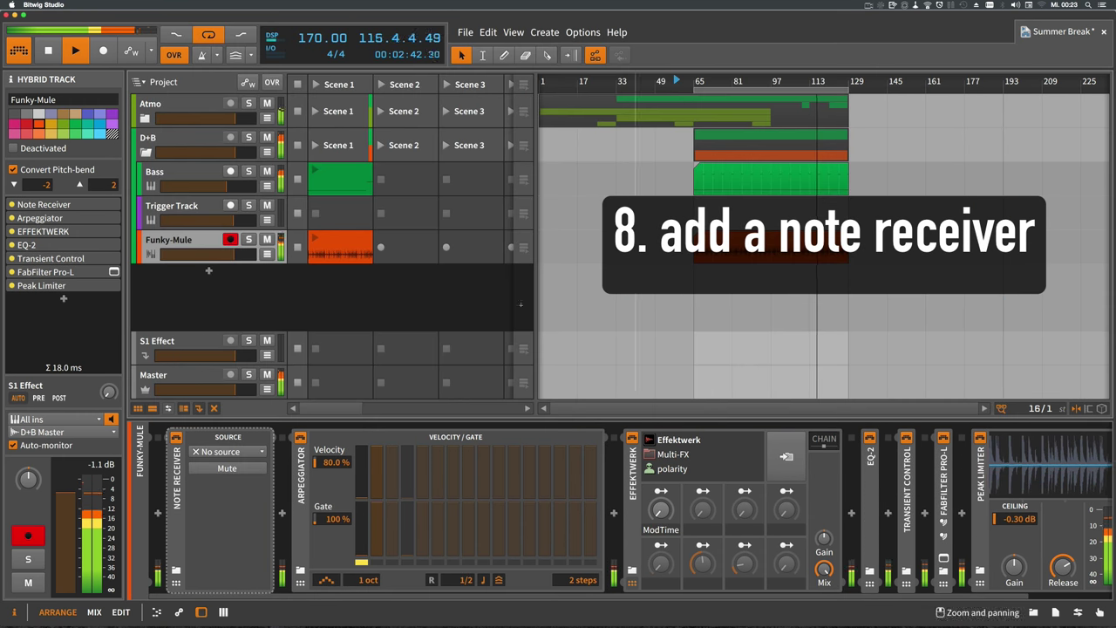
left_click(235, 452)
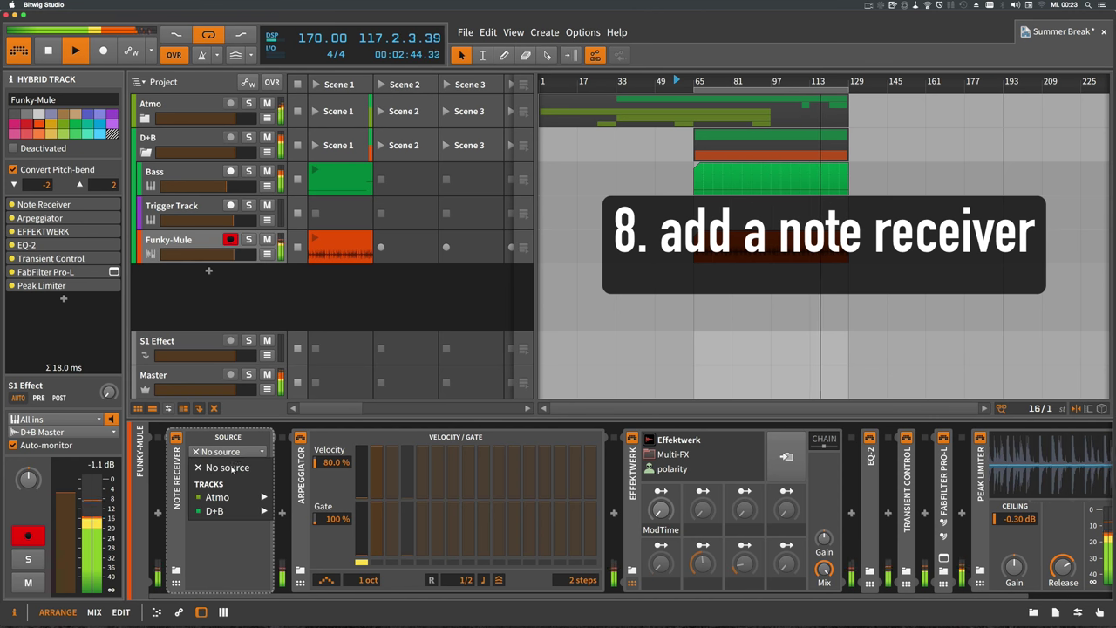
mouse_move(241, 511)
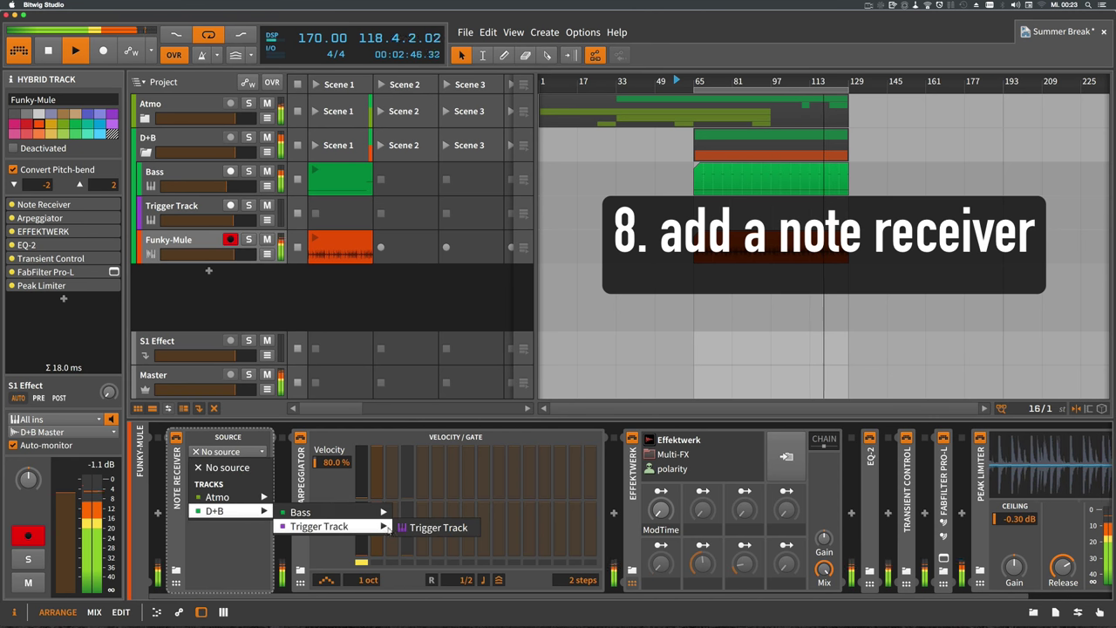
left_click(433, 528)
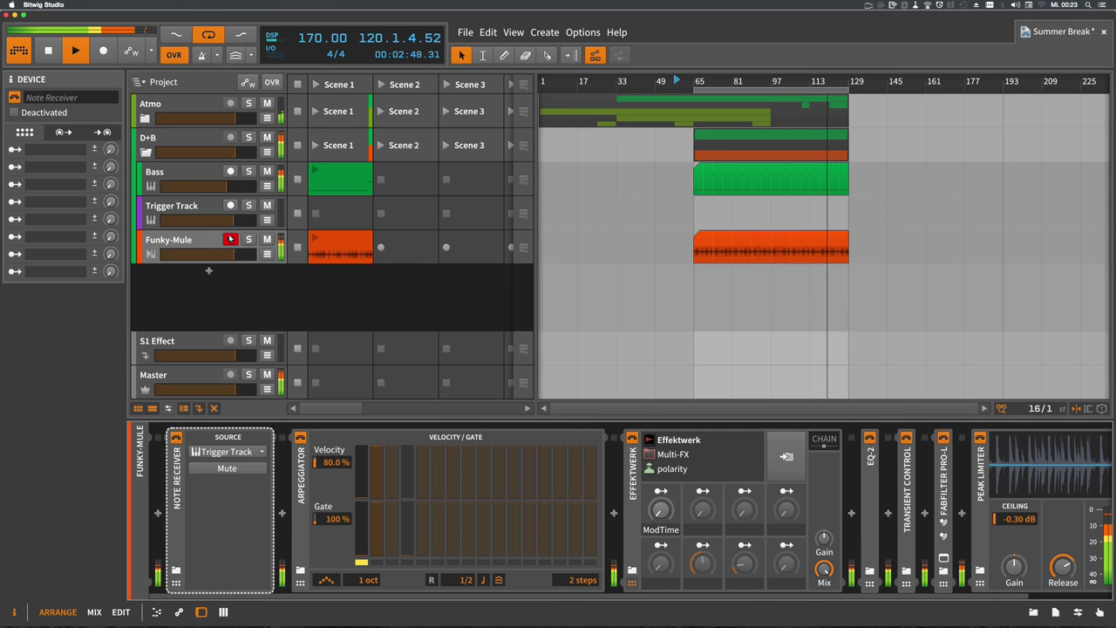
Disarm Funky-Mule, arm Trigger Track for recording, and create an empty clip in Trigger Track's Scene 1 slot.
left_click(230, 239)
left_click(231, 206)
double_click(330, 215)
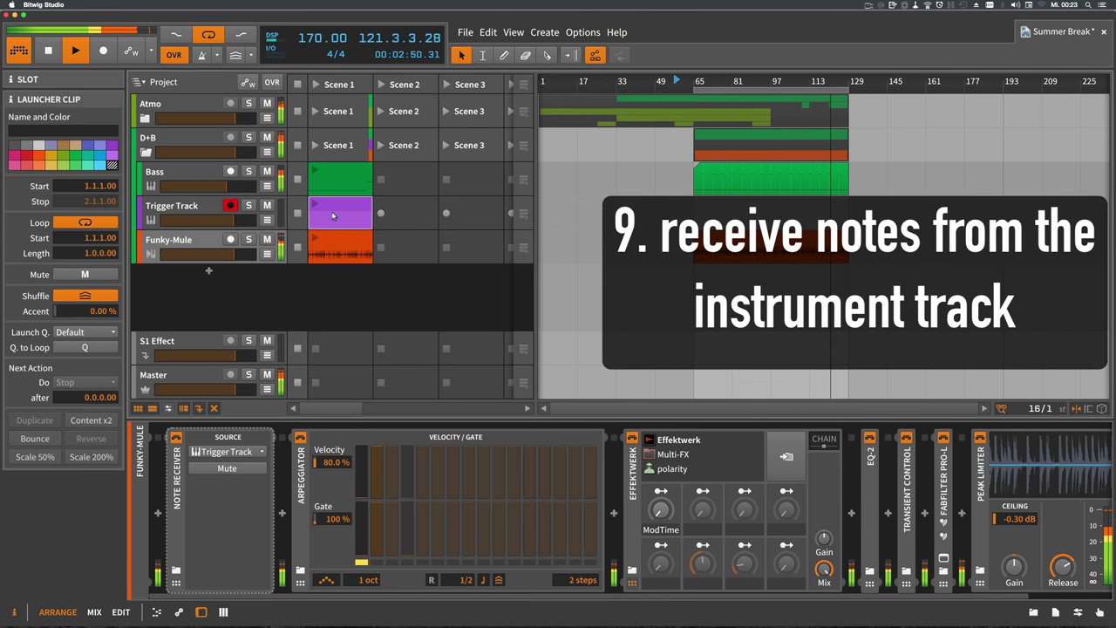
Open the Trigger Track clip for note editing and add a one-beat D1 note at the clip's start.
double_click(336, 213)
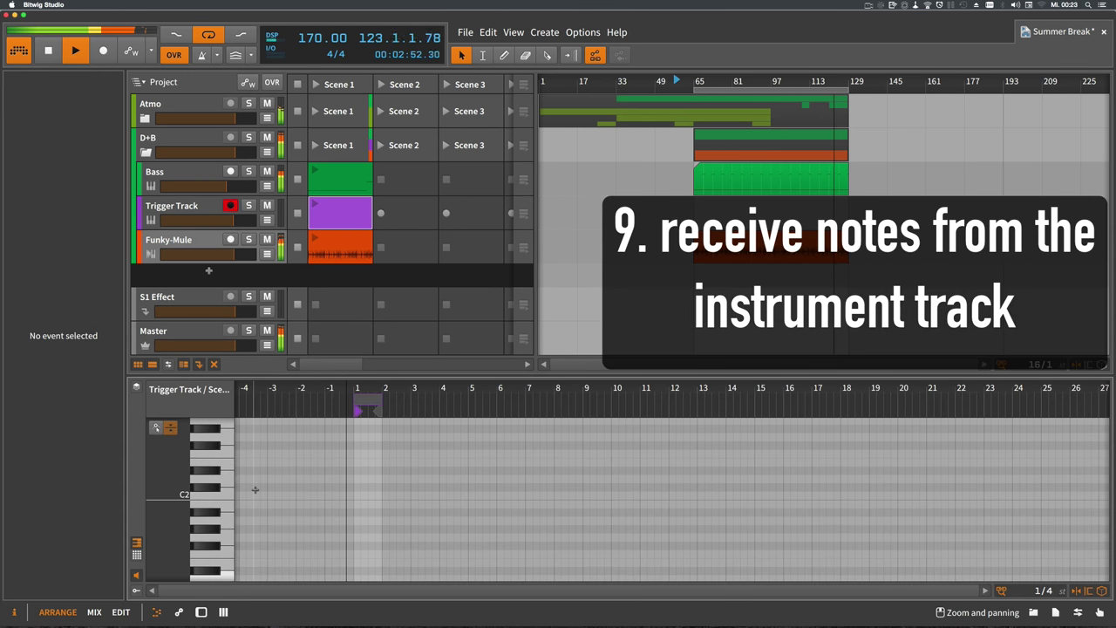
scroll(254, 491, "down", 3)
scroll(218, 490, "down", 2)
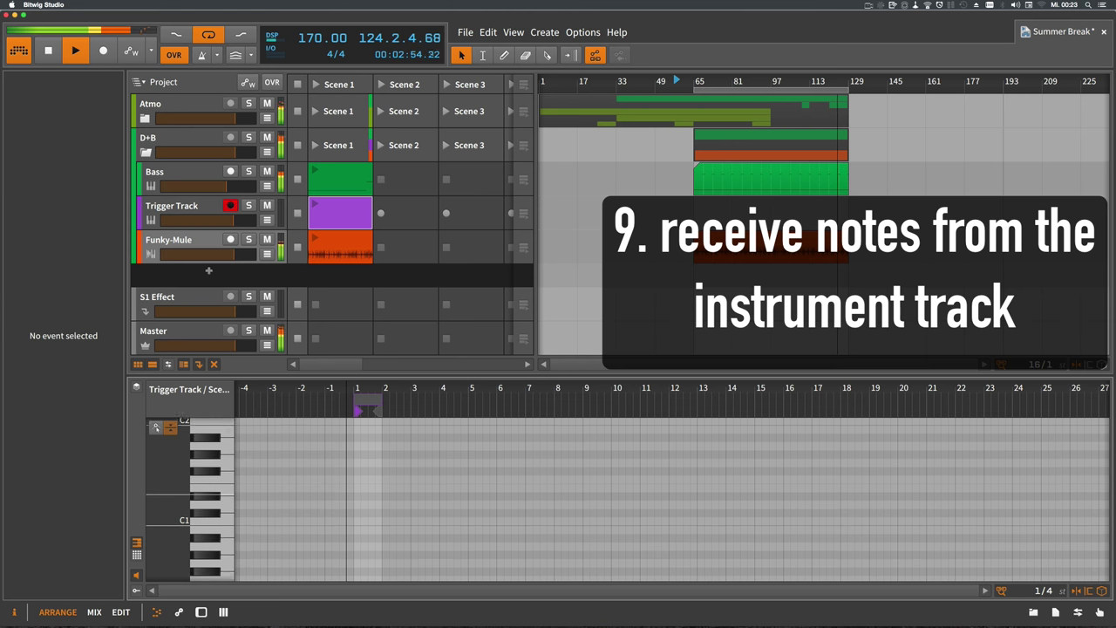
double_click(357, 488)
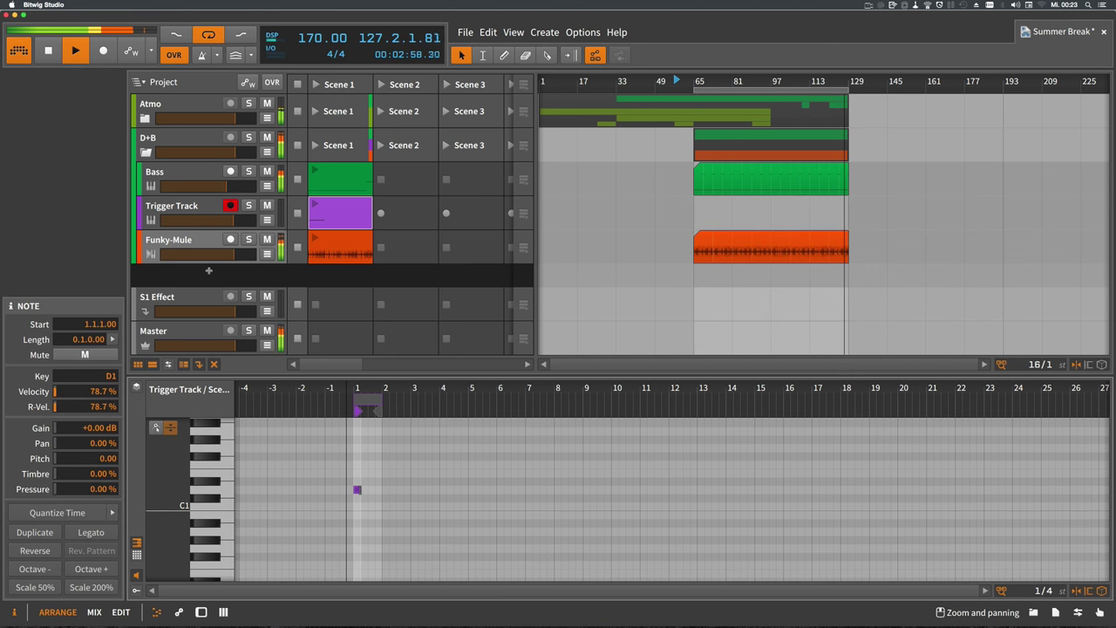
Lengthen the D1 note to one full bar and launch the Trigger Track clip in Scene 1.
left_click_drag(360, 489, 381, 489)
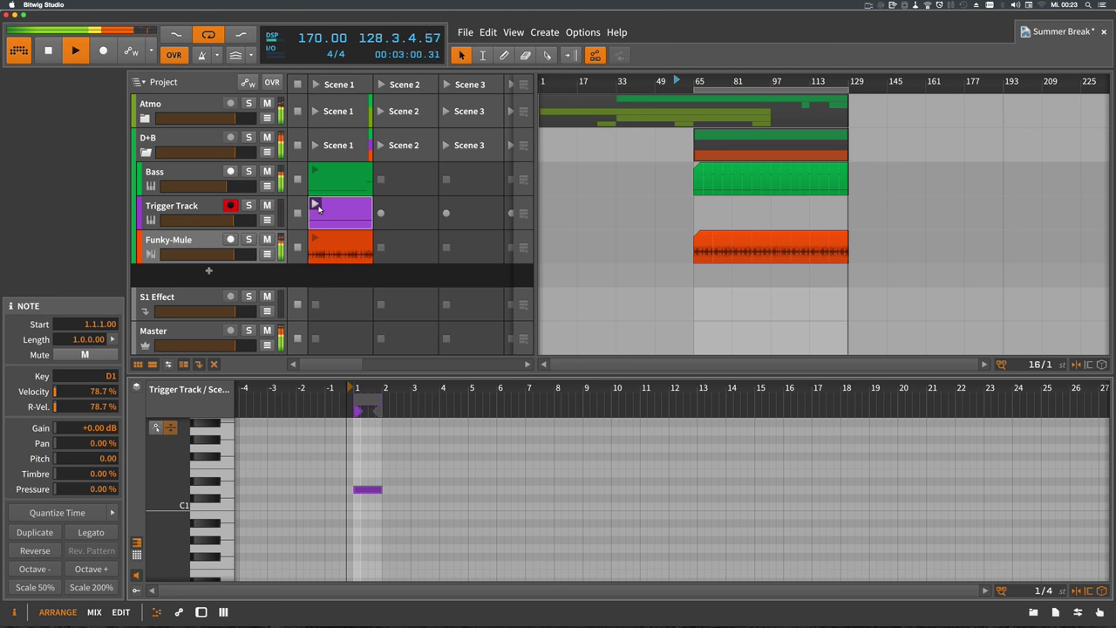
left_click(315, 205)
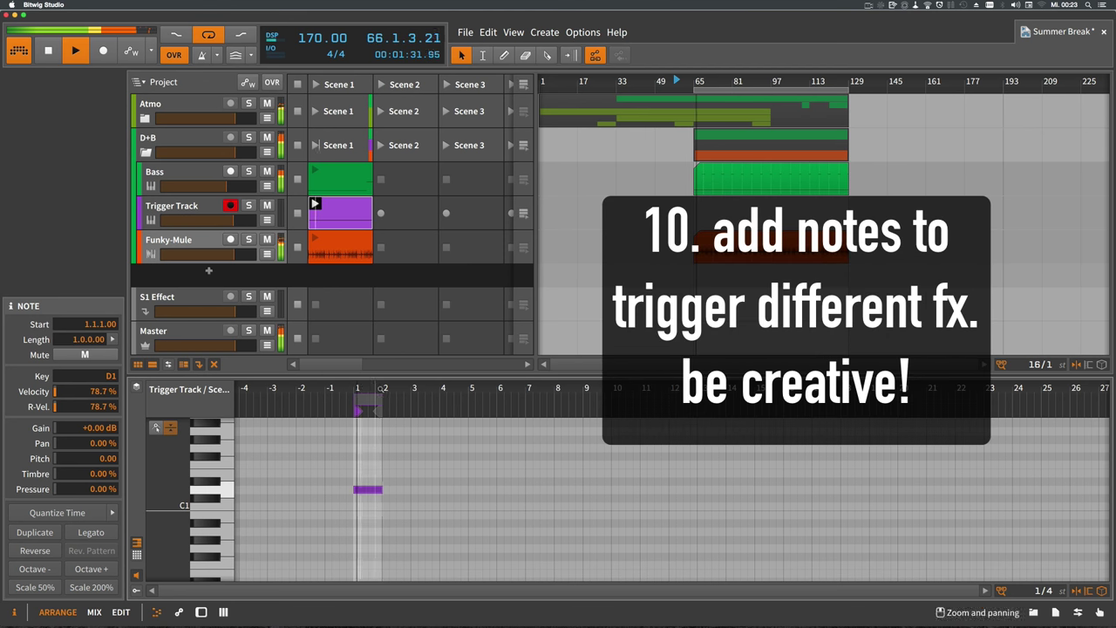
Extend the Trigger Track clip's loop to two bars and add a one-bar C1 note at bar 2.
left_click_drag(386, 399, 575, 399)
double_click(489, 505)
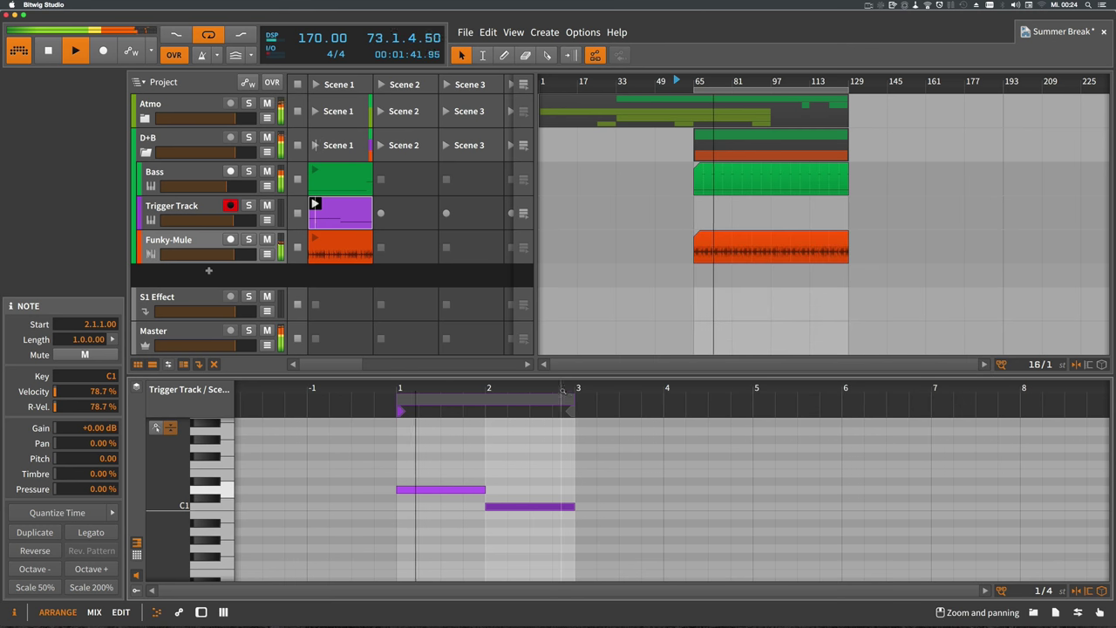
left_click_drag(561, 409, 531, 409)
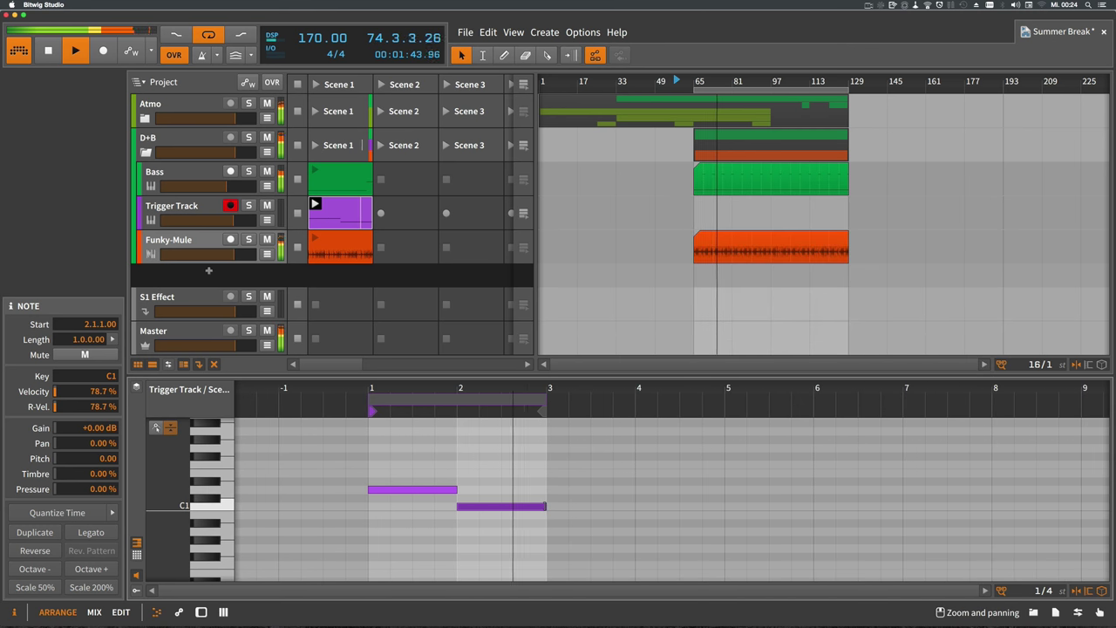
Shorten the C1 note to three beats and add a three-beat note at 2.4.1, transposing it up from A1 to C2.
left_click_drag(544, 506, 524, 507)
double_click(529, 431)
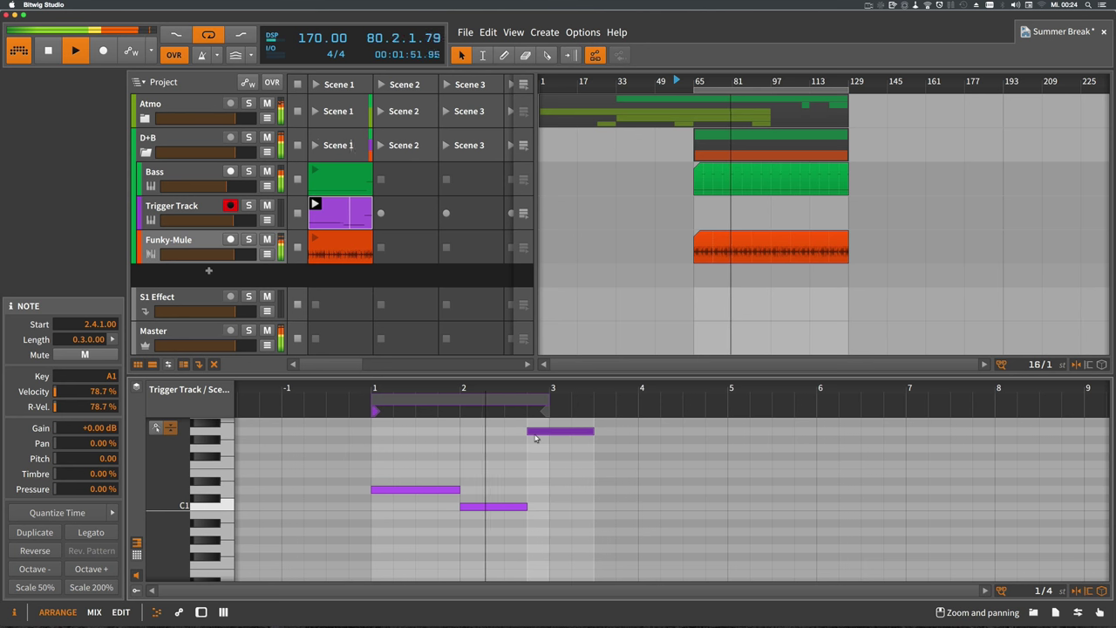
key("Up")
key("Up")
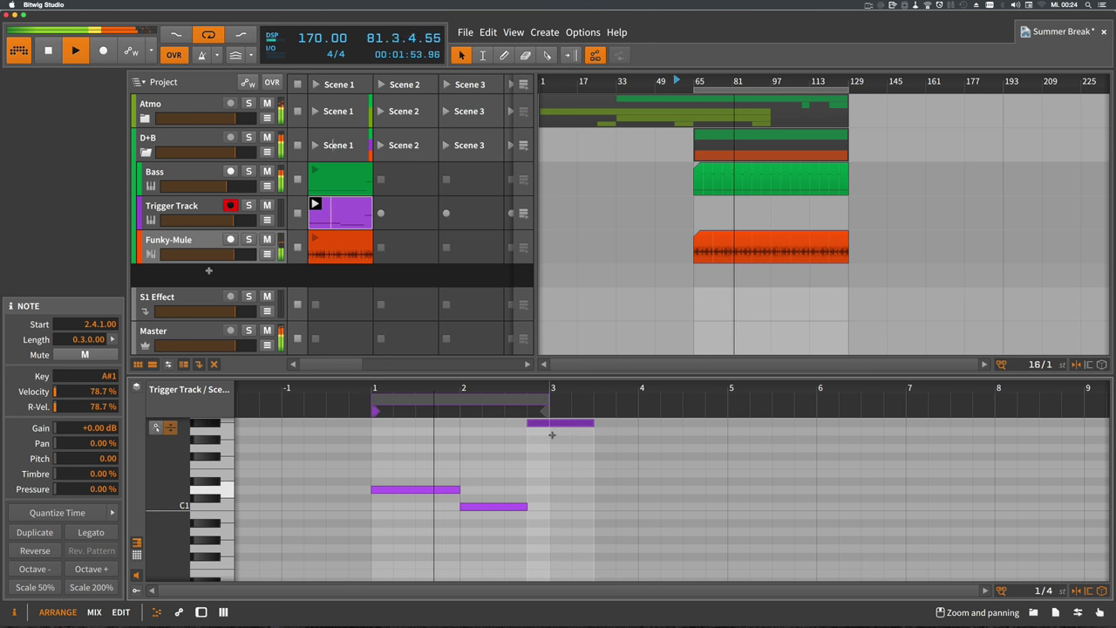
left_click_drag(565, 393, 514, 416)
scroll(313, 528, "up", 3)
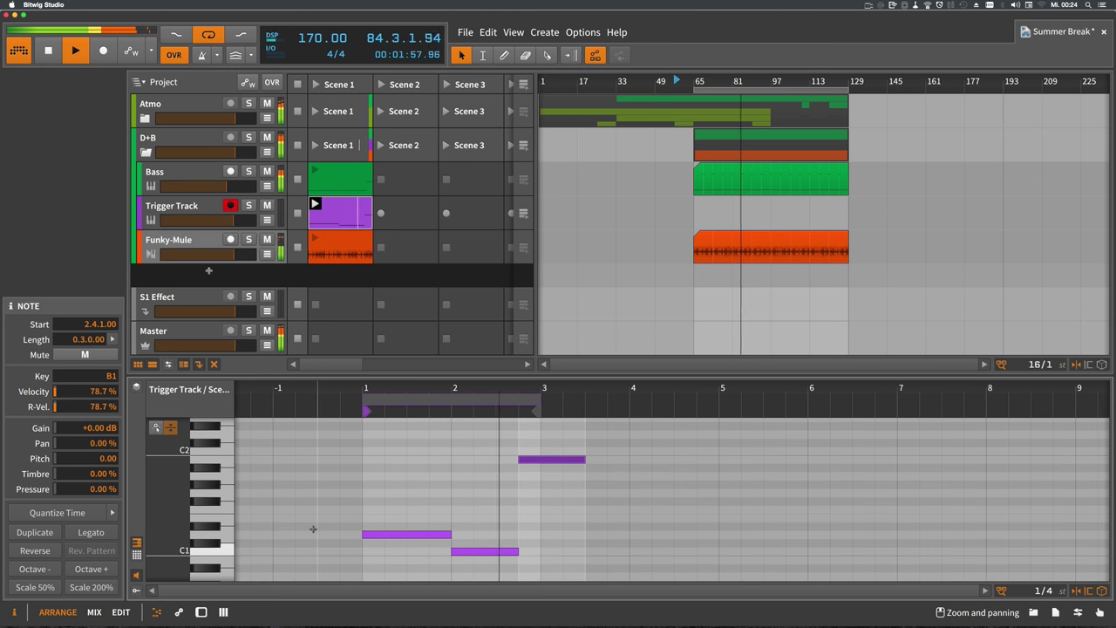
key("Up")
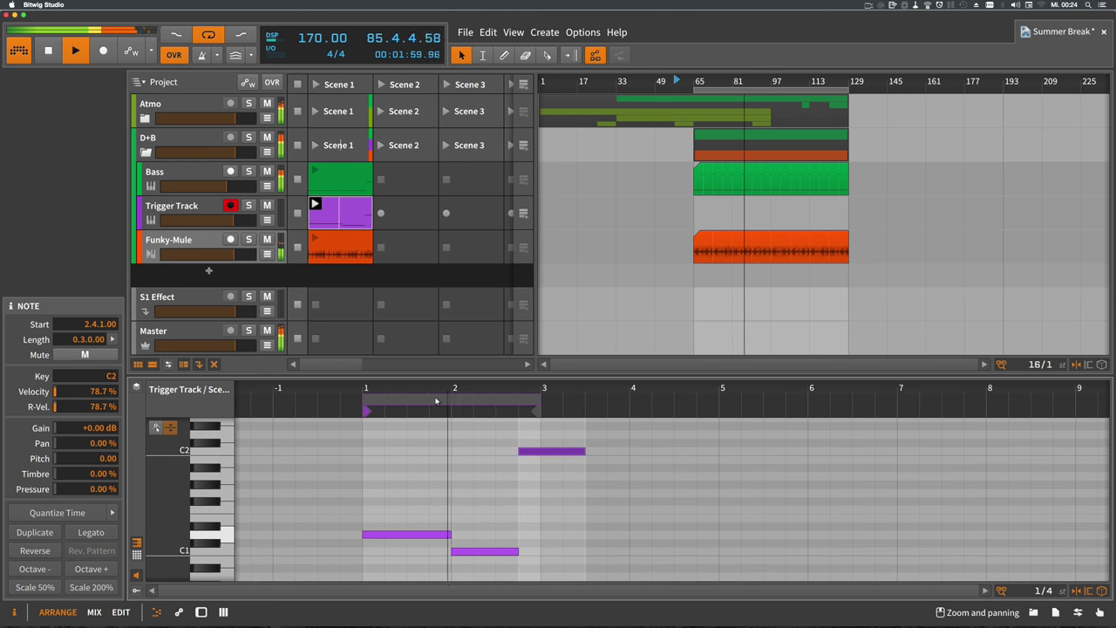
Extend the C2 note's start back to 2.3.1 and shorten the C1 note to two beats.
left_click_drag(519, 451, 497, 452)
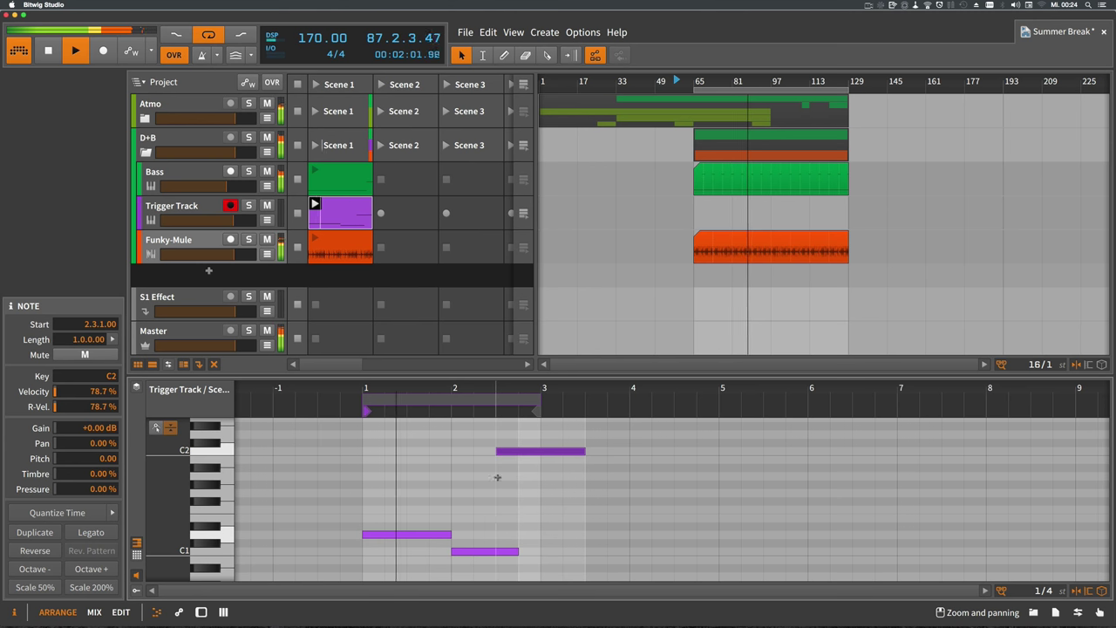
left_click_drag(516, 551, 495, 550)
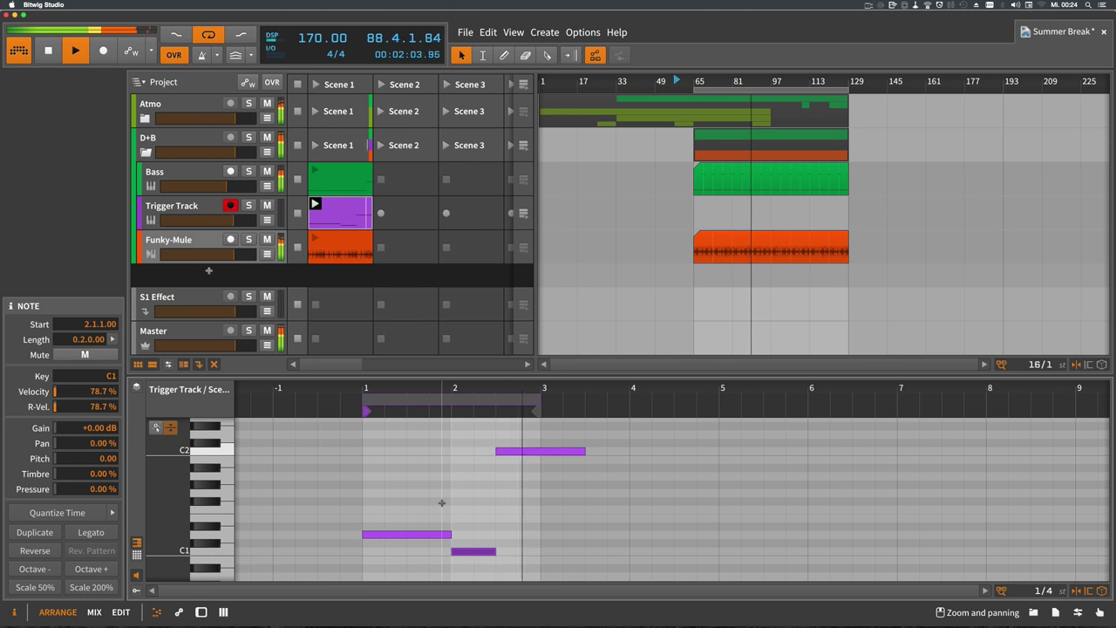